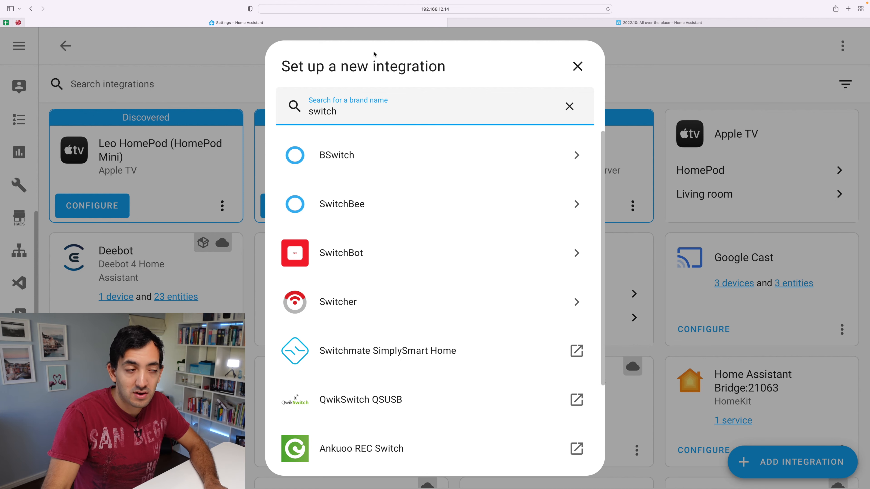
Search the new integrations for "twit", choose Twitch and read its setup notice
double_click(334, 112)
text(twitc)
key(BackSpace)
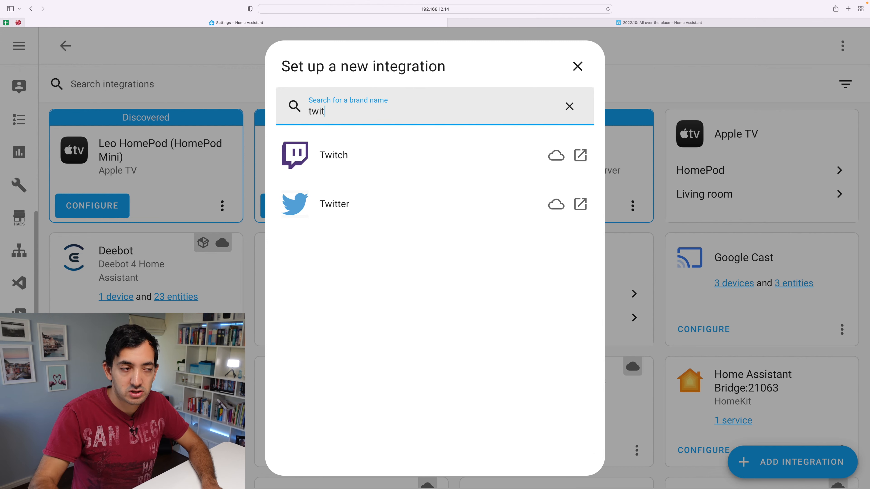
mouse_move(559, 161)
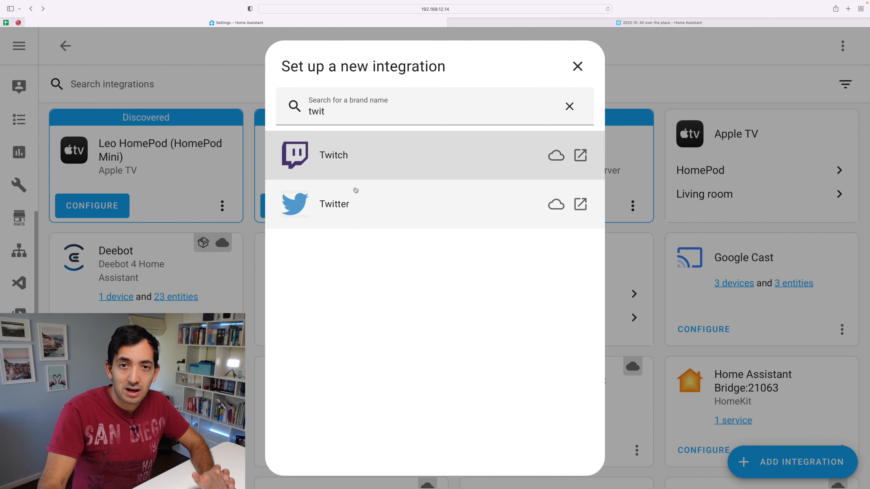
click(352, 150)
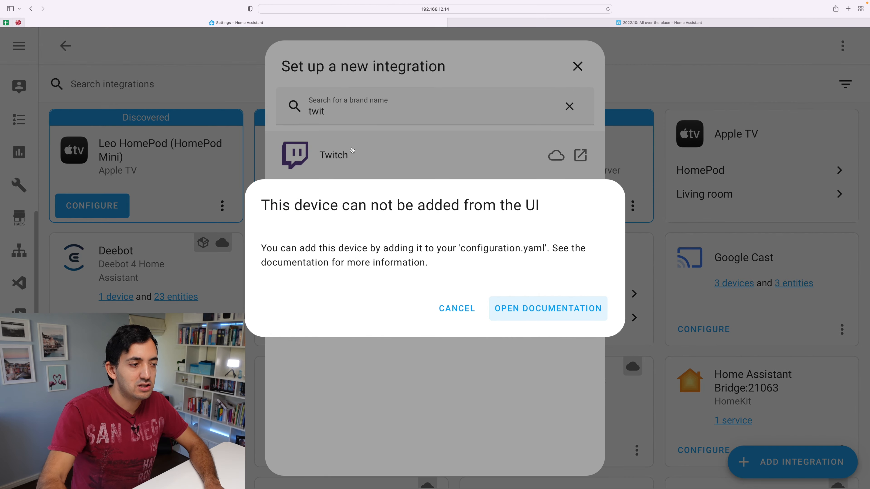
drag(298, 248, 499, 256)
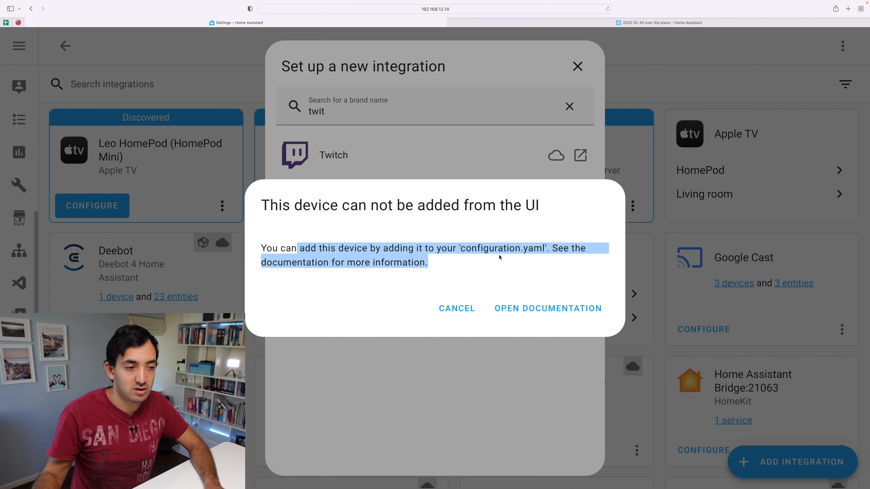
drag(338, 206, 591, 218)
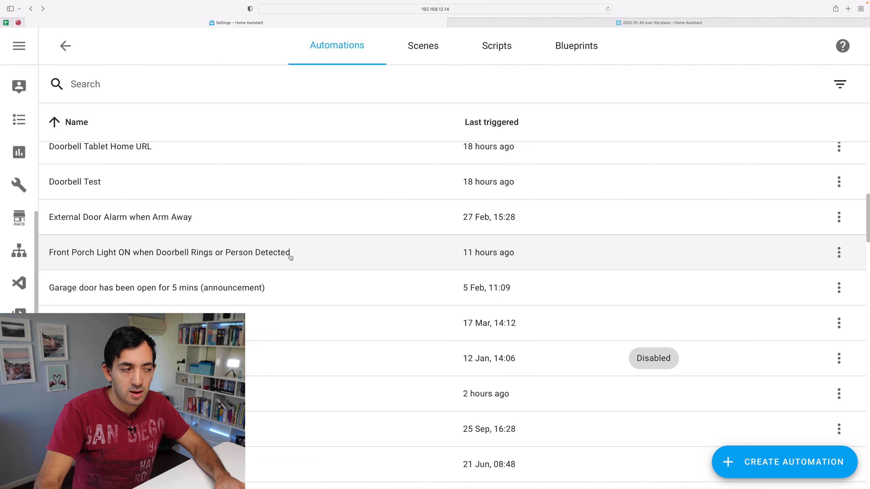
Open the automation "Front Porch Light ON when Doorbell Rings or Person Detected"
click(290, 257)
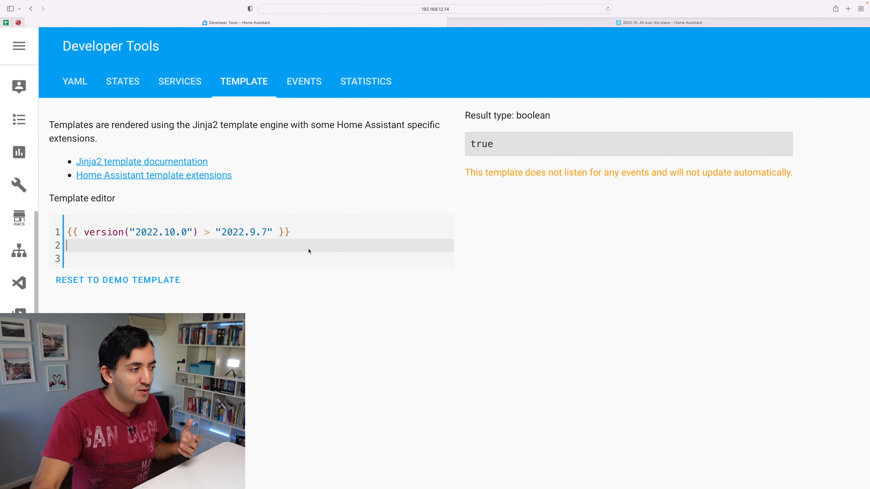
click(133, 233)
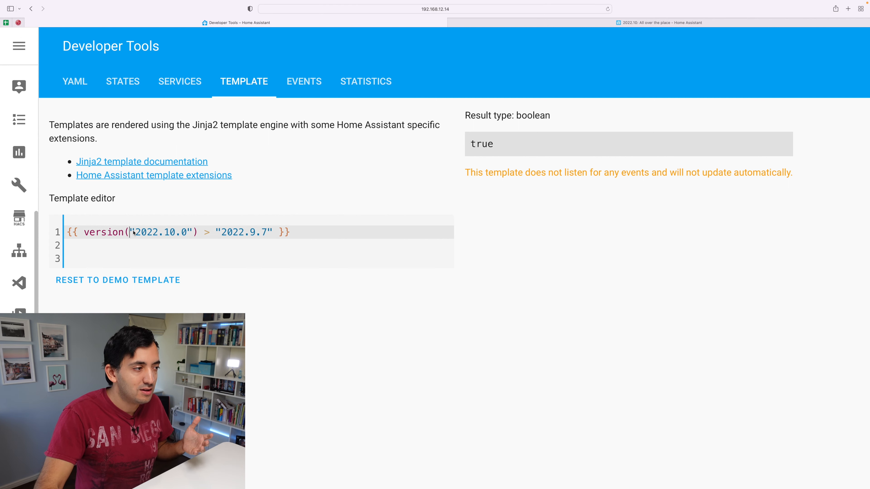
click(193, 233)
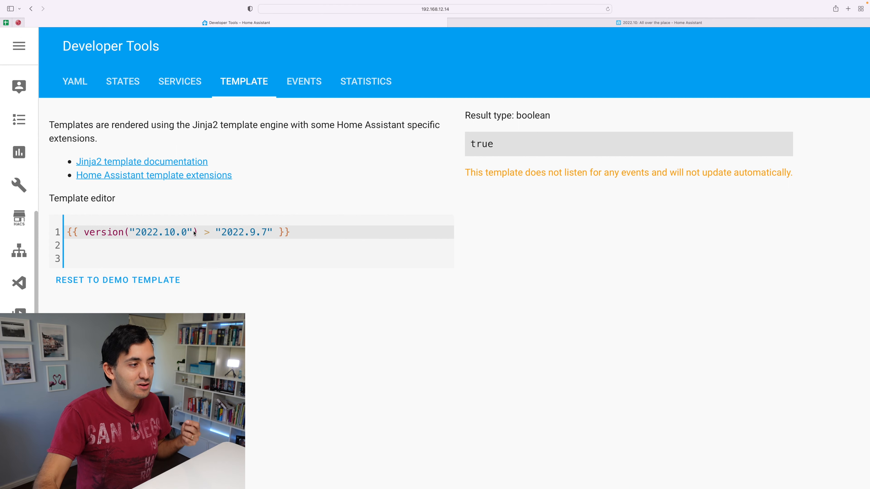
mouse_move(158, 232)
mouse_down()
mouse_move(124, 231)
mouse_move(144, 229)
mouse_up()
click(193, 236)
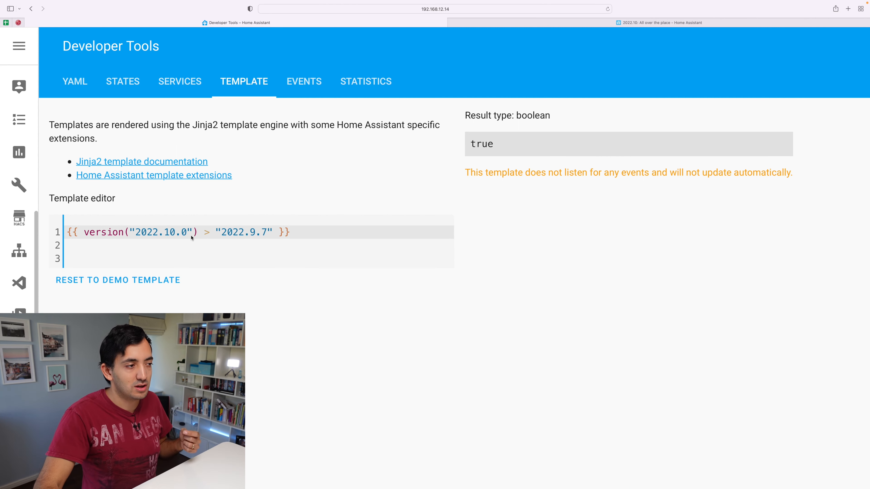
triple_click(158, 227)
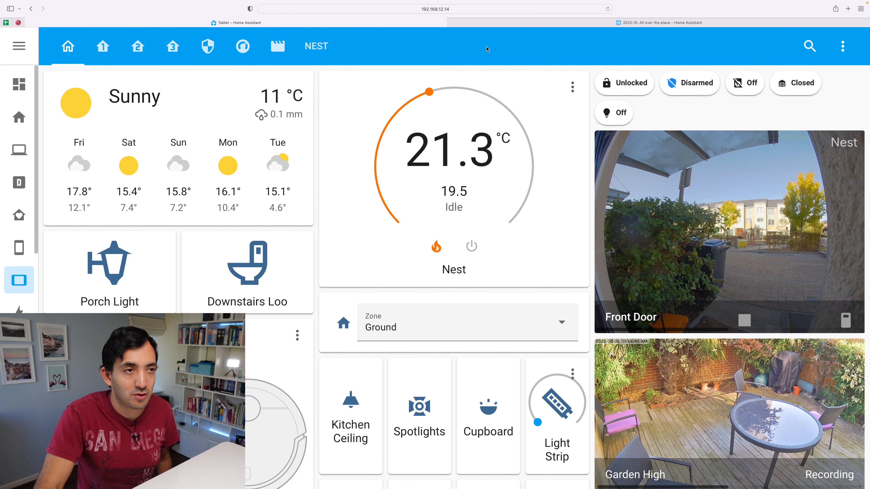
Start editing the Tablet dashboard and create a new view titled "Kitchen Hidden"
click(843, 46)
click(811, 84)
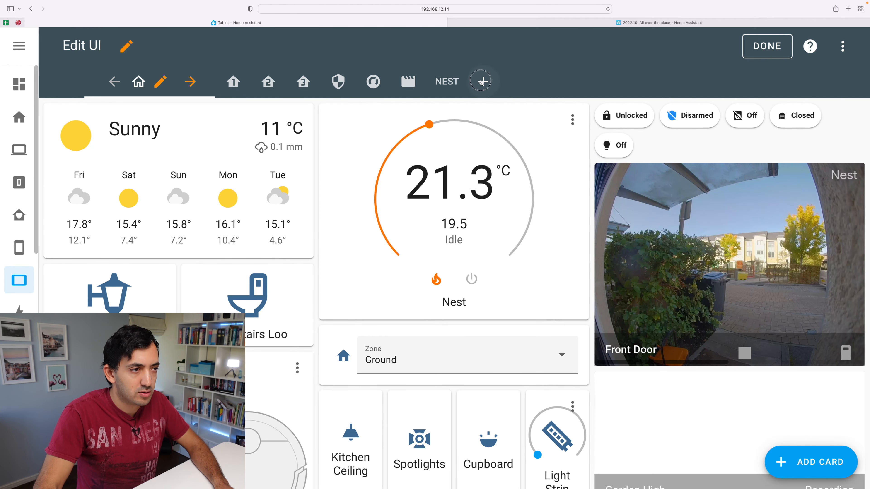
click(483, 82)
click(343, 134)
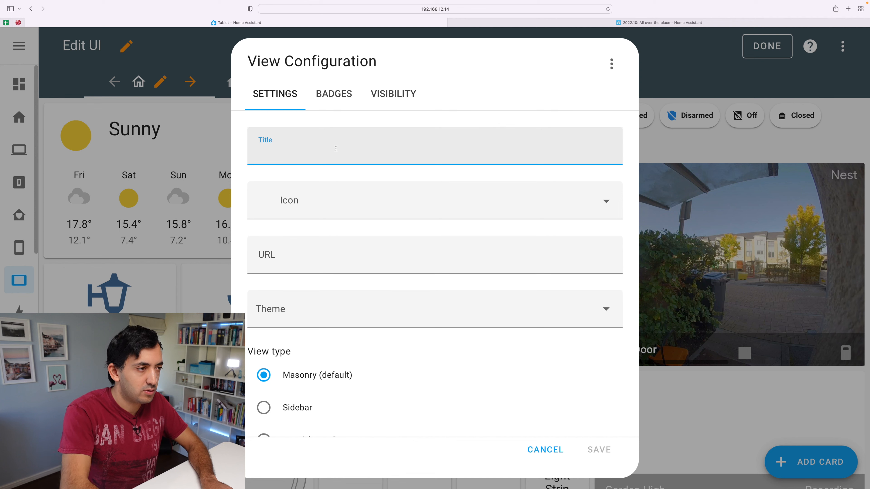
text(Kitchen)
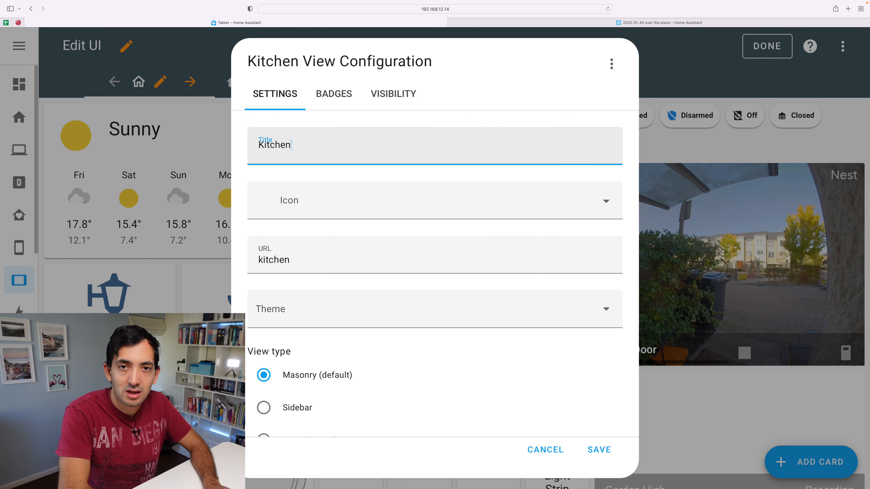
text( Hidden)
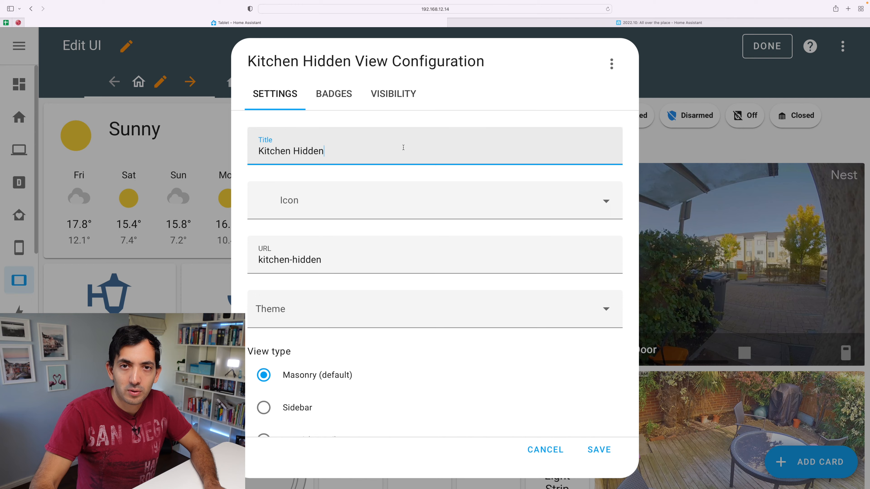
Make the Kitchen Hidden view a subview and save its configuration
scroll(404, 151, down, 3)
scroll(404, 151, down, 1)
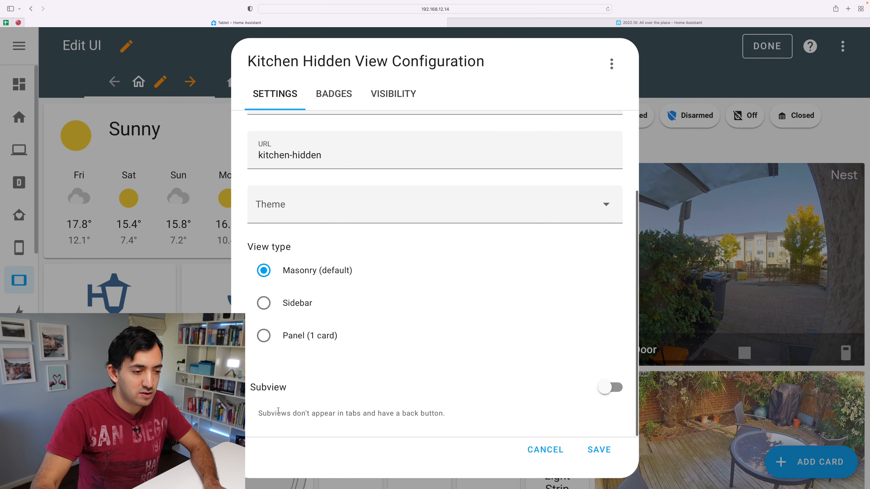
click(610, 387)
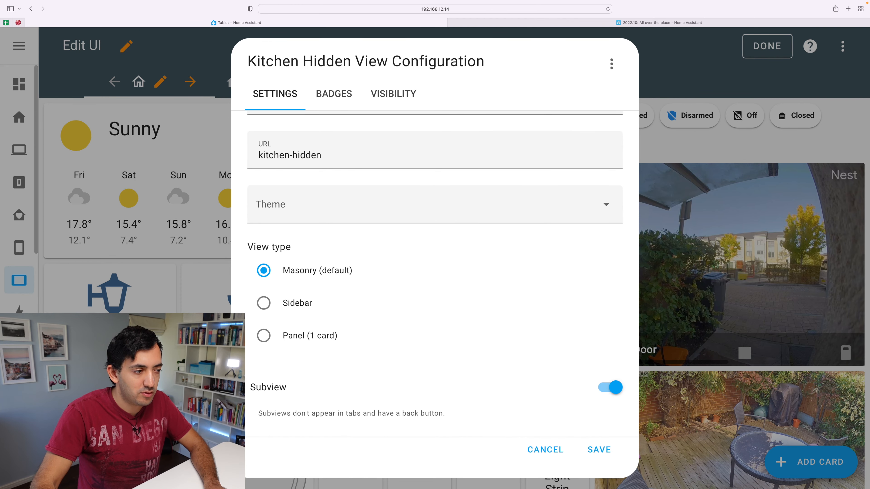
scroll(424, 366, up, 5)
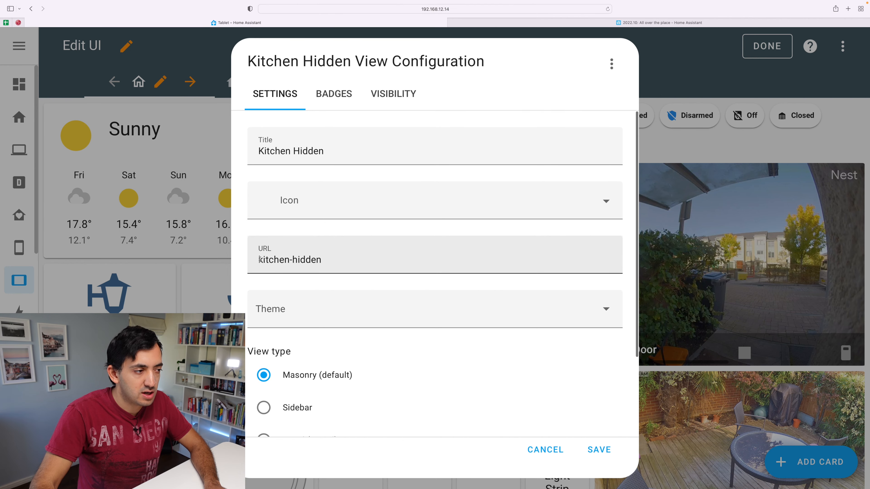
triple_click(387, 267)
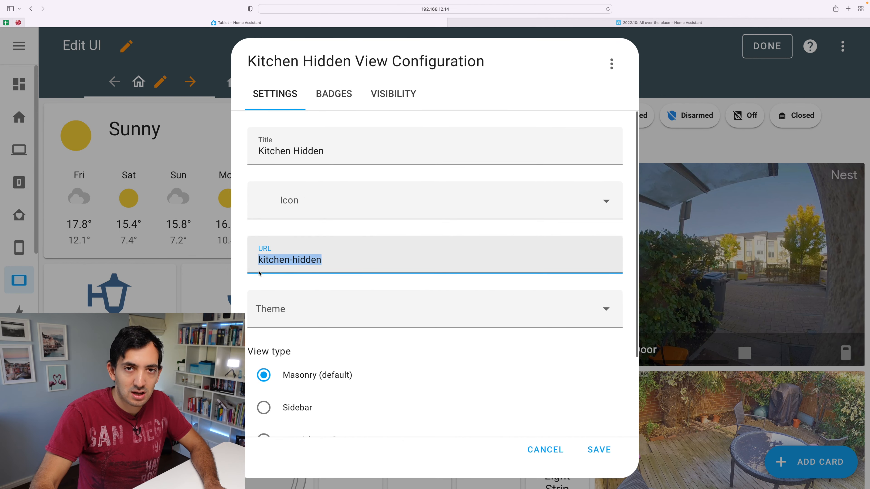
click(599, 450)
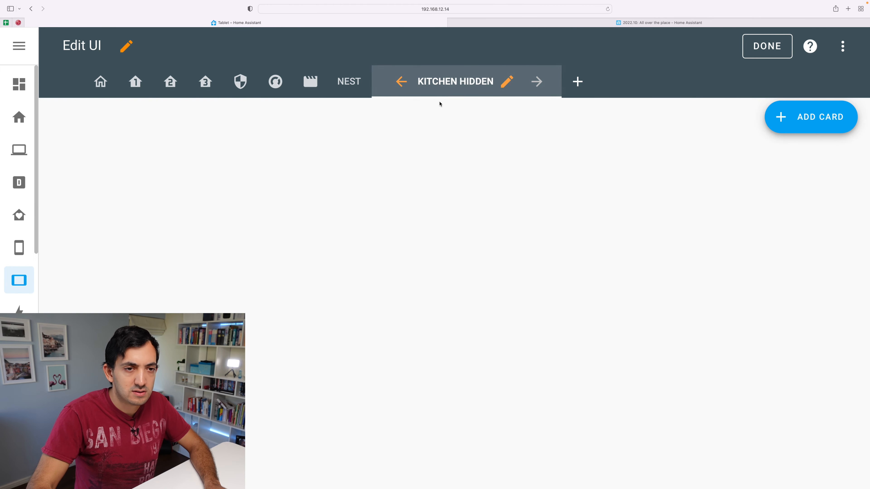
Add a Kitchen Ceiling Light card to the Kitchen Hidden view and finish editing the dashboard
click(815, 117)
click(443, 132)
text(l)
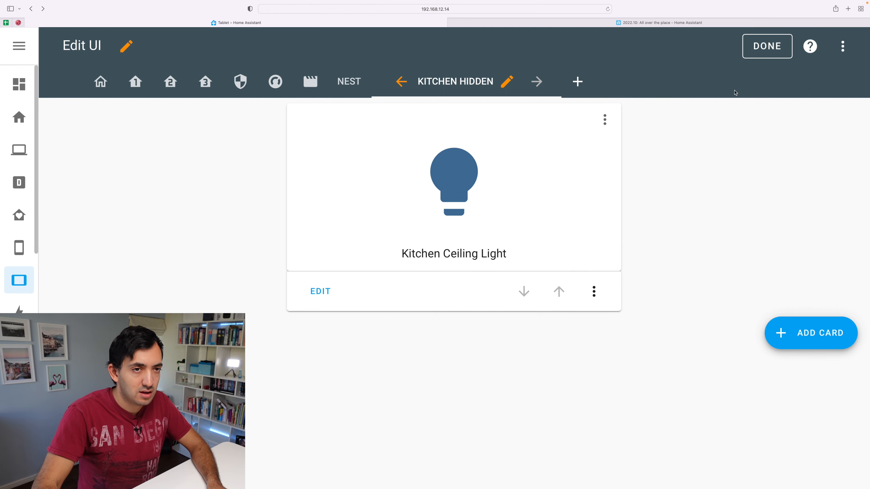
click(766, 46)
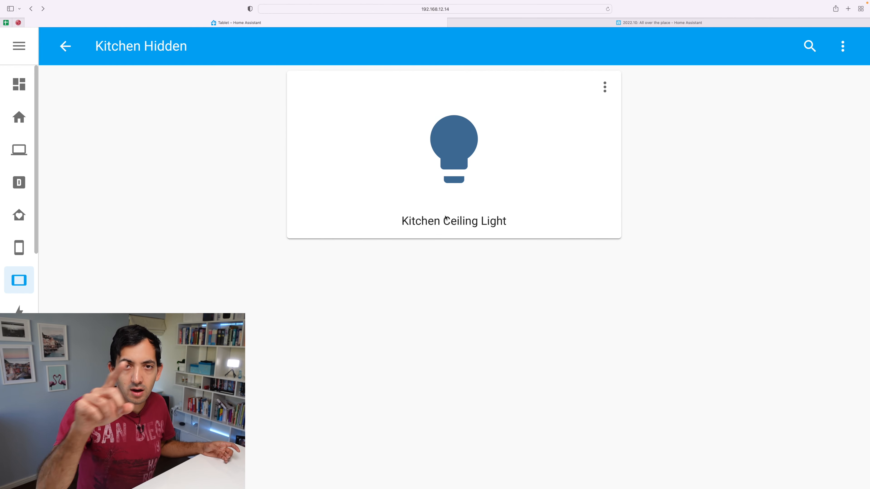
Return to the home view and open the configuration of the grid card containing the Nest thermostat and kitchen lights
click(65, 46)
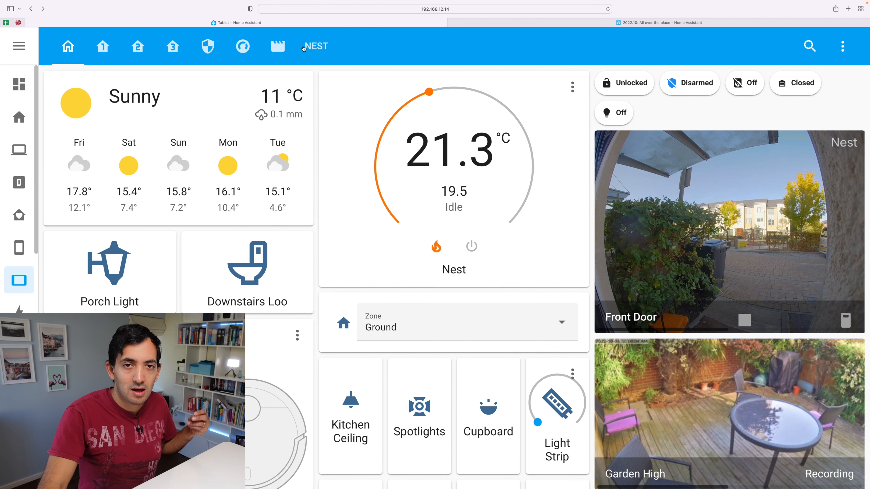
click(843, 46)
click(819, 82)
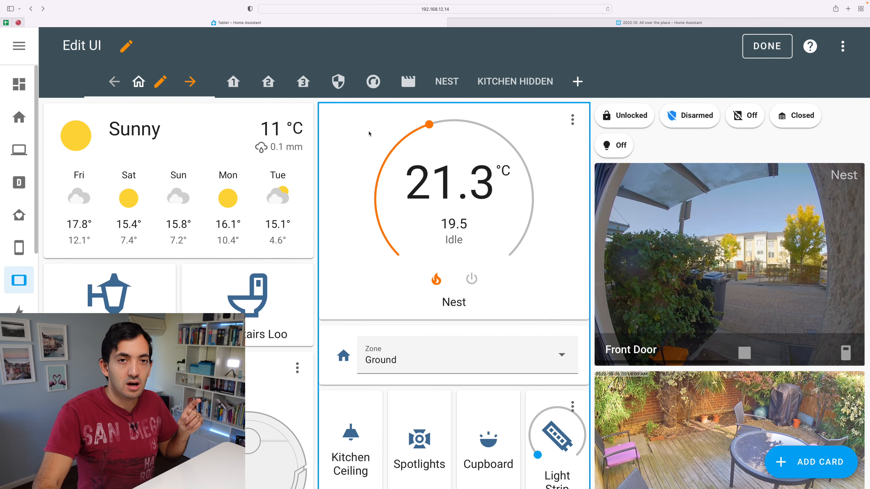
scroll(369, 134, down, 5)
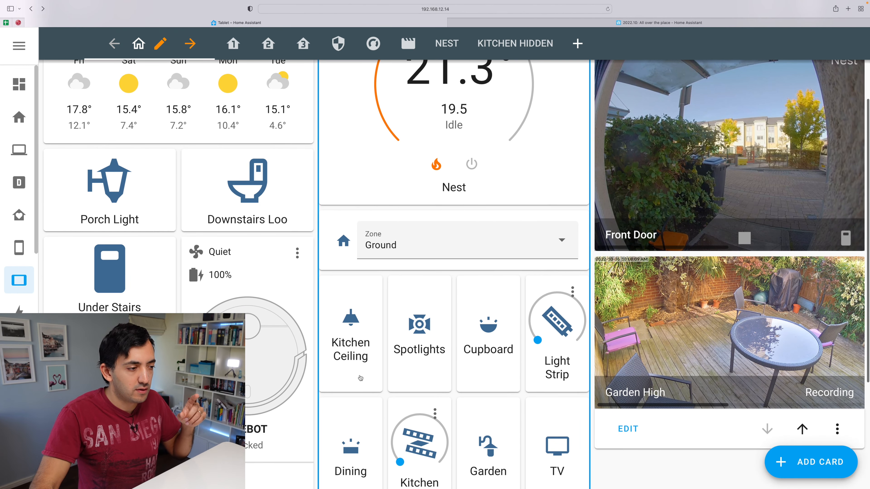
scroll(371, 335, down, 1)
scroll(371, 335, down, 3)
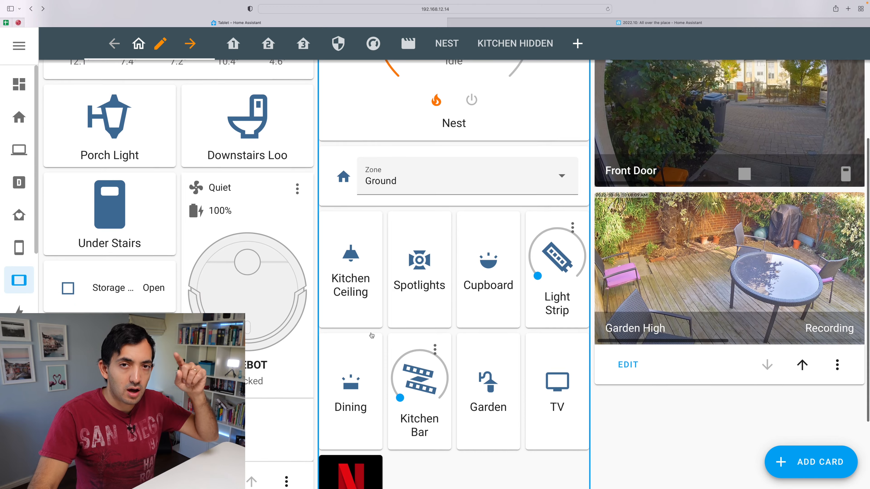
scroll(371, 335, down, 5)
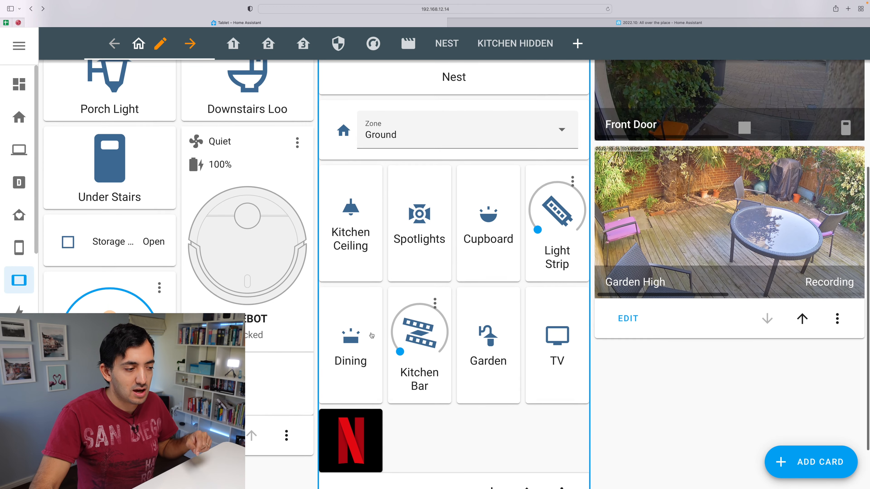
click(354, 432)
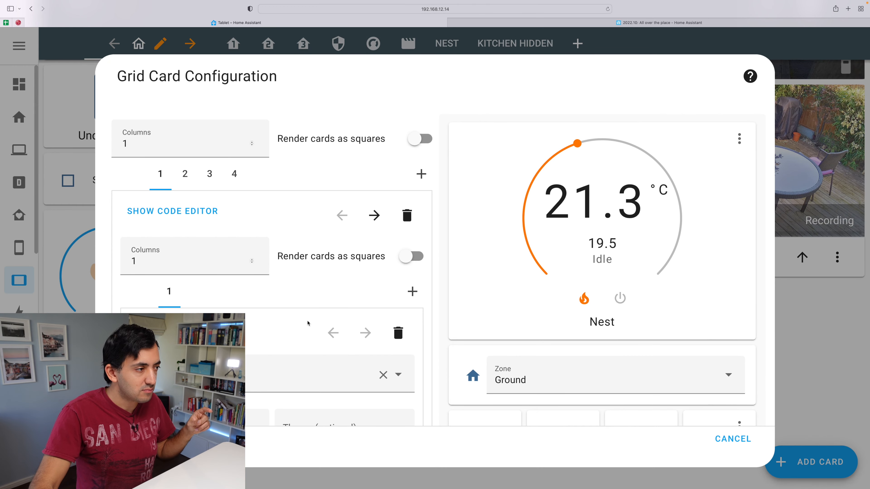
Add a button card for Kitchen and Dining Lights to the grid's third card, the nested four-column grid
click(179, 185)
click(210, 176)
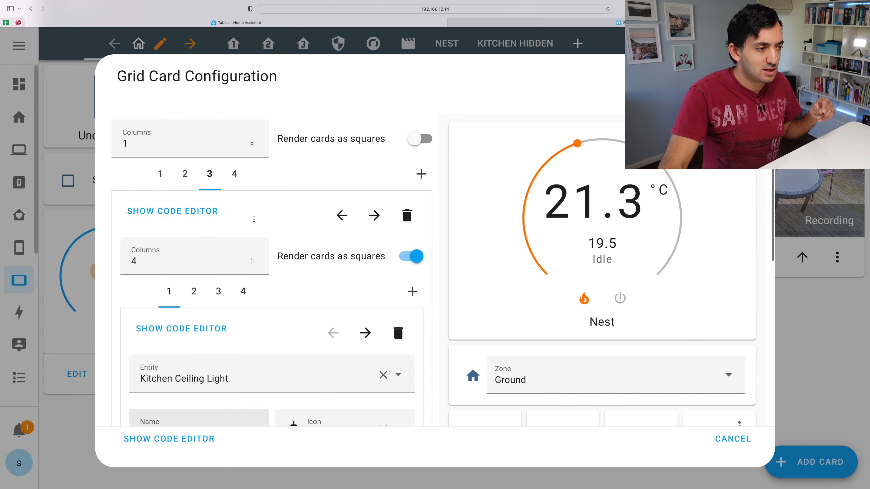
click(405, 297)
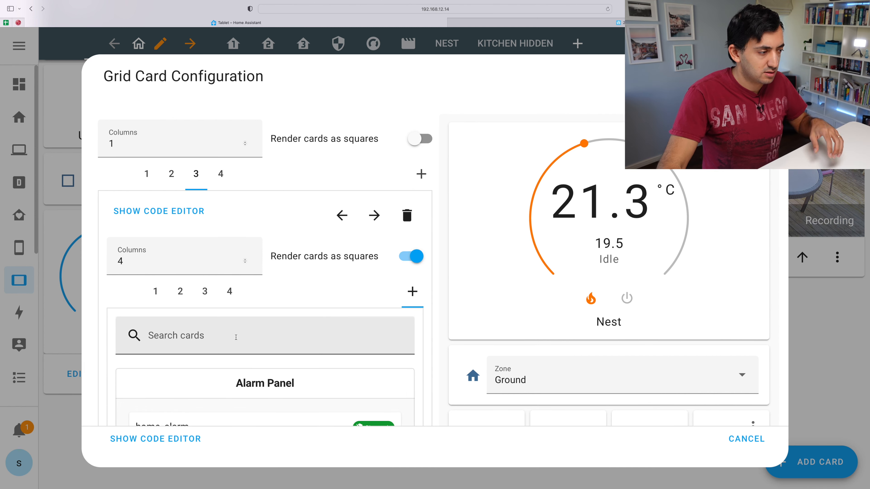
text(button)
click(239, 387)
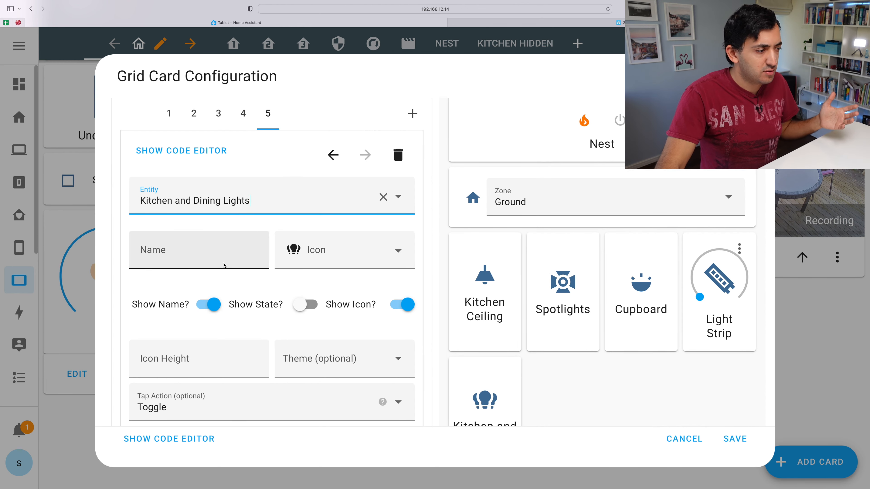
Set the hold action of the Kitchen and Dining Lights button to Navigate
scroll(227, 261, down, 3)
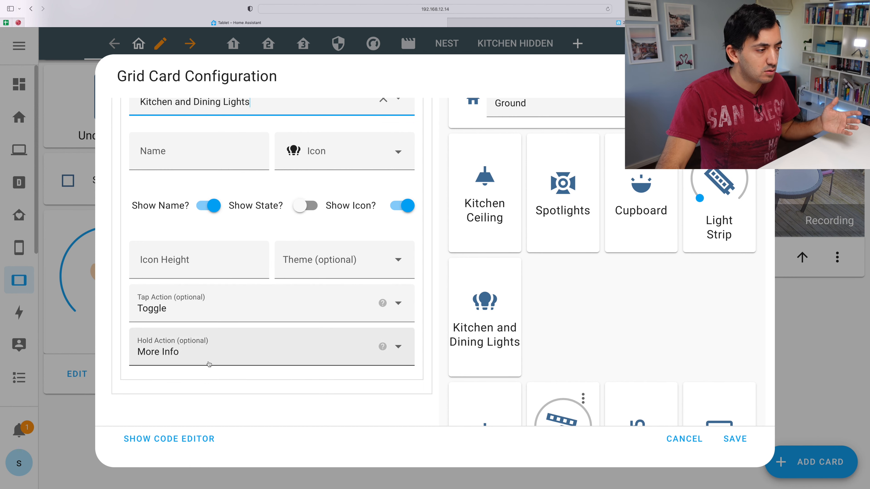
click(201, 359)
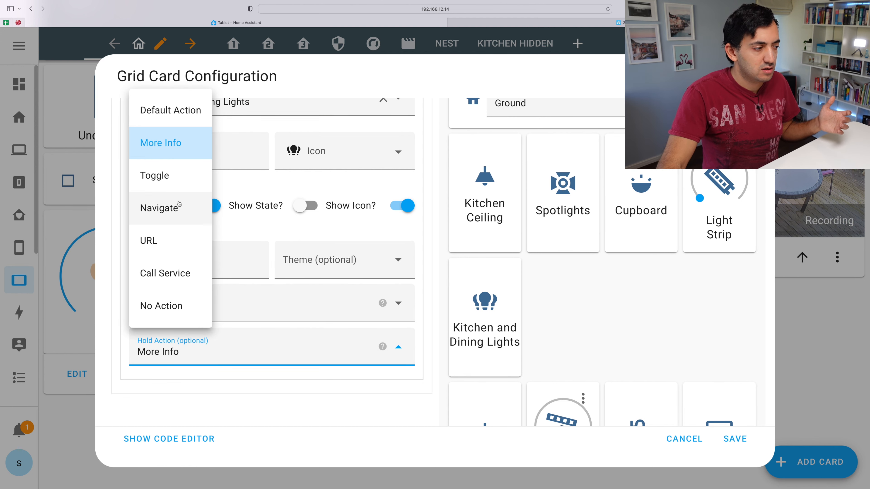
click(173, 207)
Set the hold action's navigation path to the Kitchen Hidden view, /lovelace-ipad/kitchen-hidden
scroll(237, 389, down, 1)
click(246, 371)
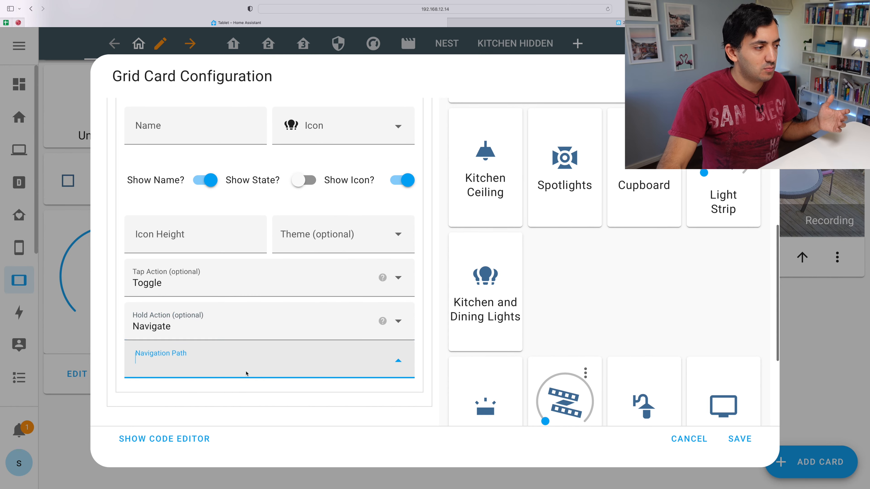
scroll(239, 256, down, 10)
scroll(240, 255, down, 10)
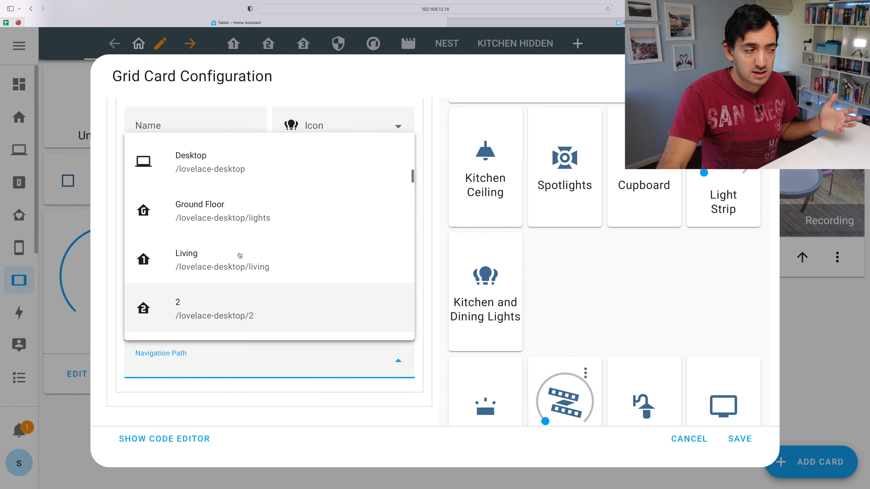
scroll(240, 255, down, 10)
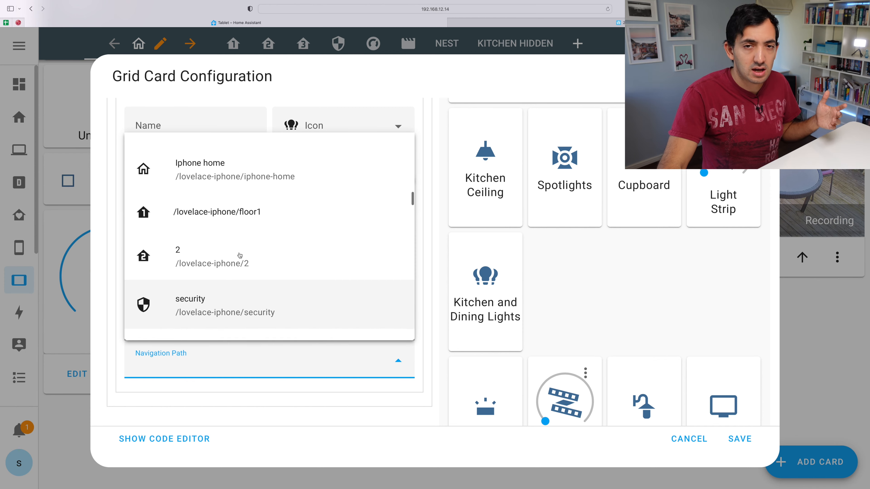
scroll(240, 255, down, 3)
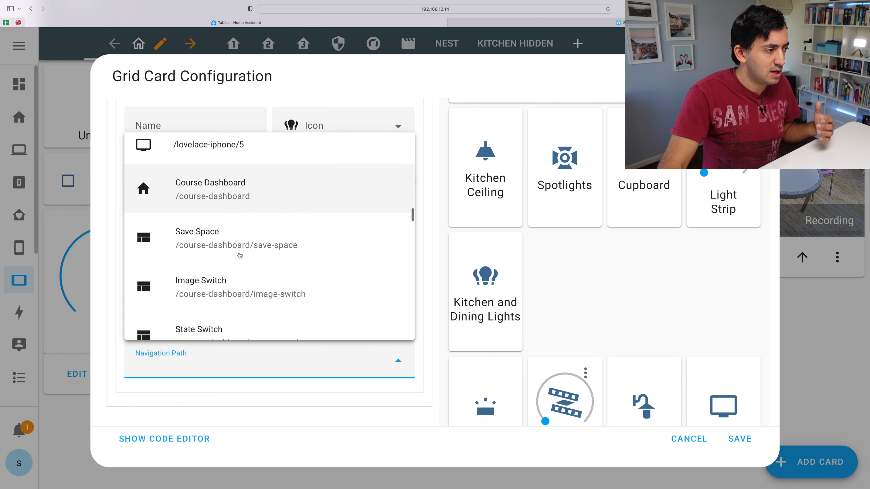
text(ki)
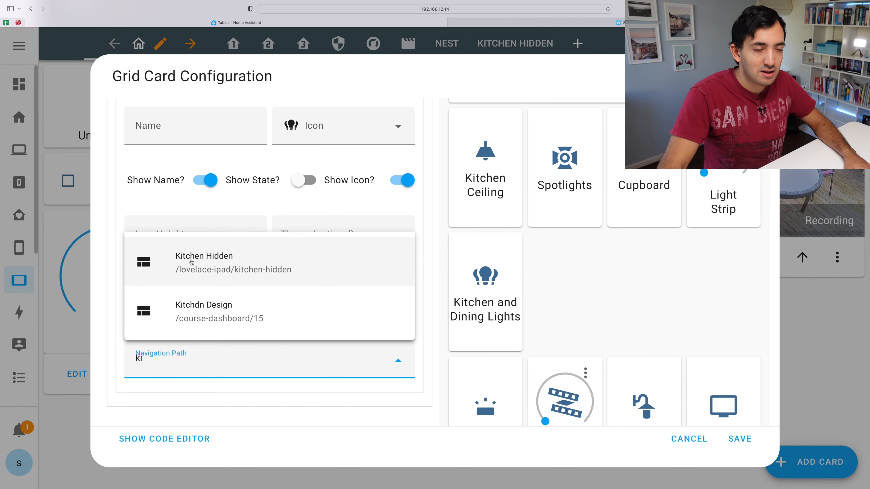
click(239, 257)
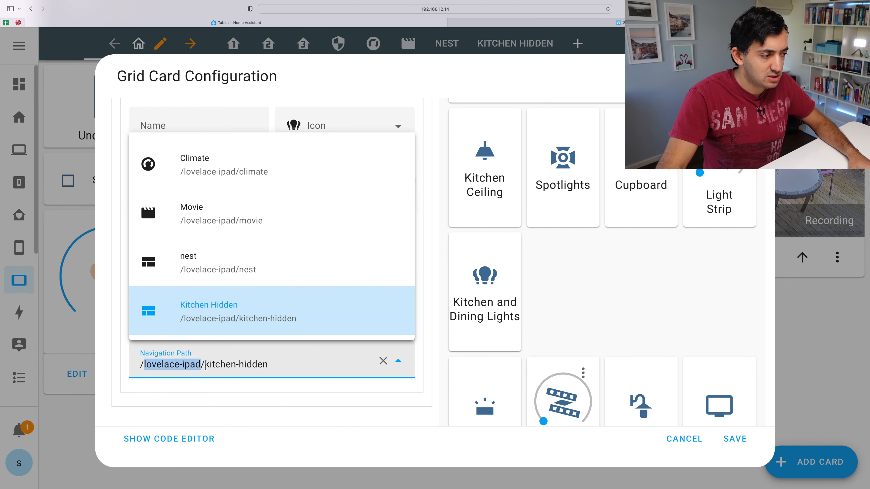
click(275, 371)
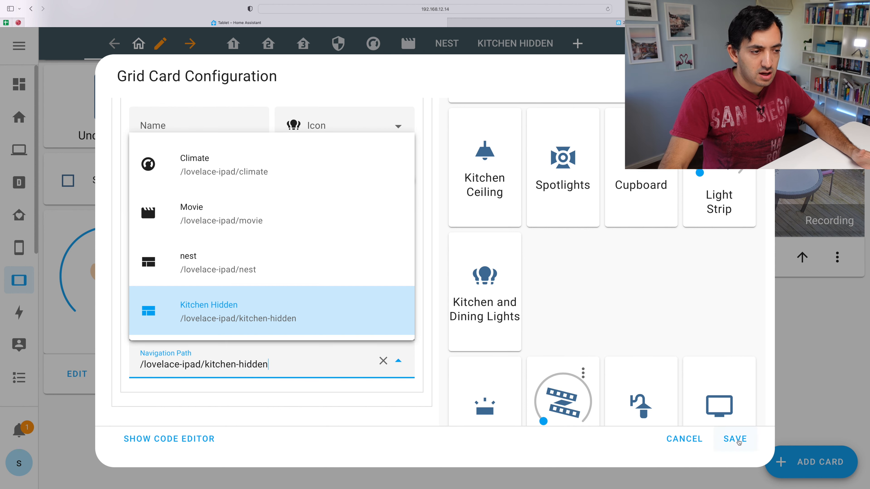
Save the grid card configuration and finish editing the dashboard
scroll(218, 239, up, 5)
click(563, 291)
click(735, 439)
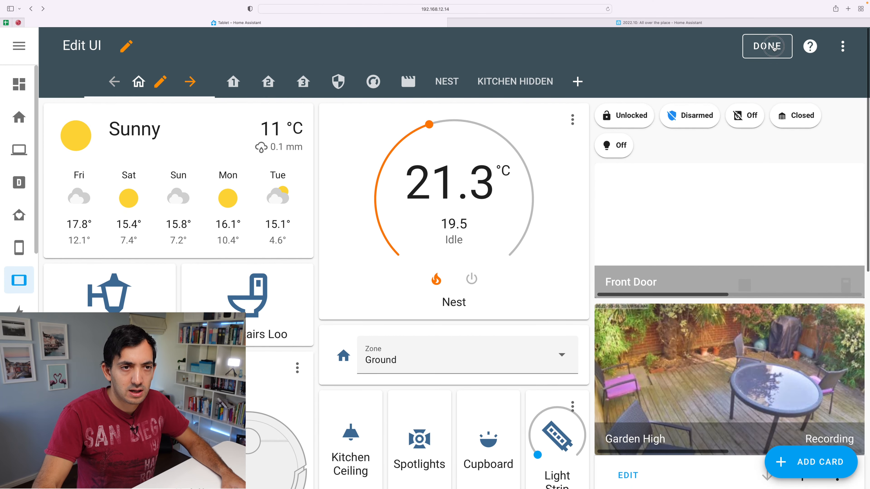
Test the Kitchen and Dining Lights button by toggling the lights on and off and triggering its hold action
scroll(343, 319, down, 9)
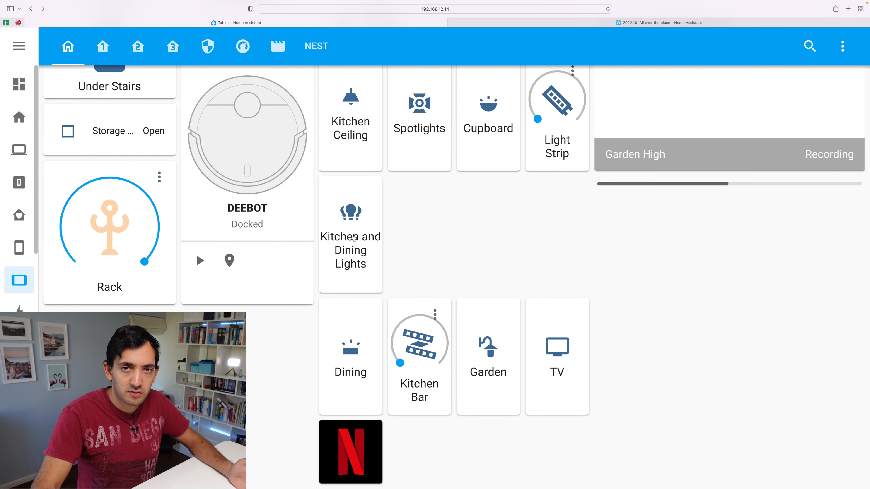
click(354, 244)
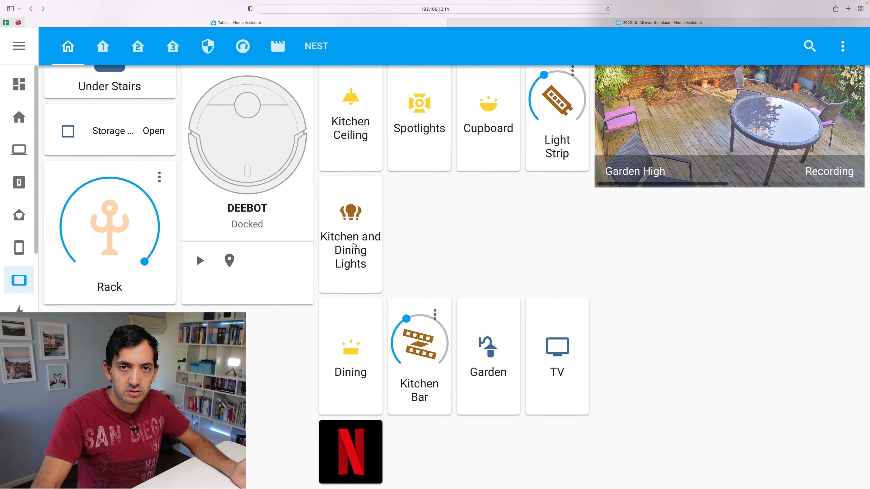
click(355, 245)
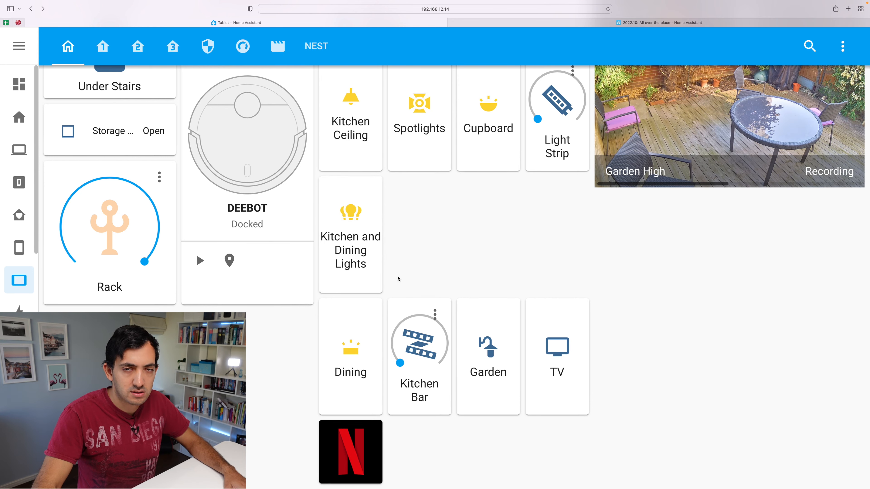
click(350, 232)
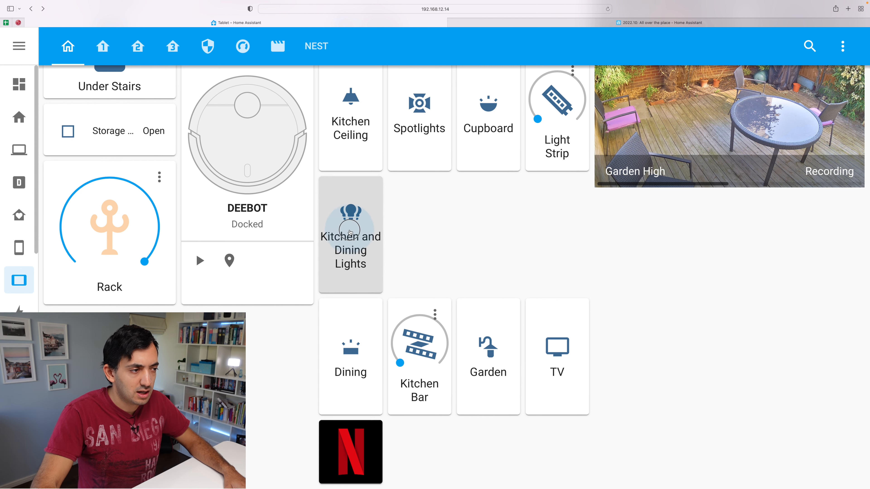